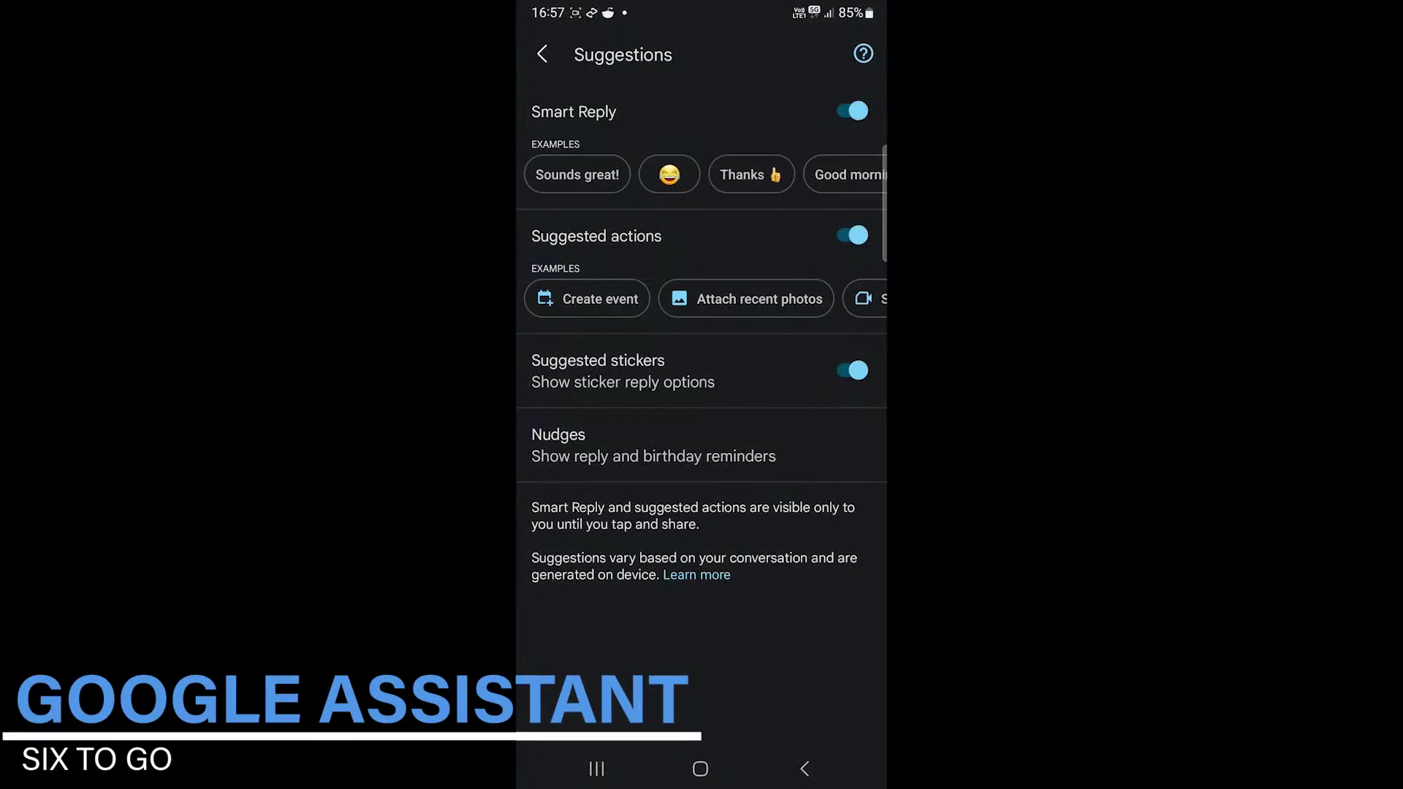
Drag down through the Messages suggestion settings for Smart Reply, suggested actions and stickers
left_click_drag(820, 234, 757, 478)
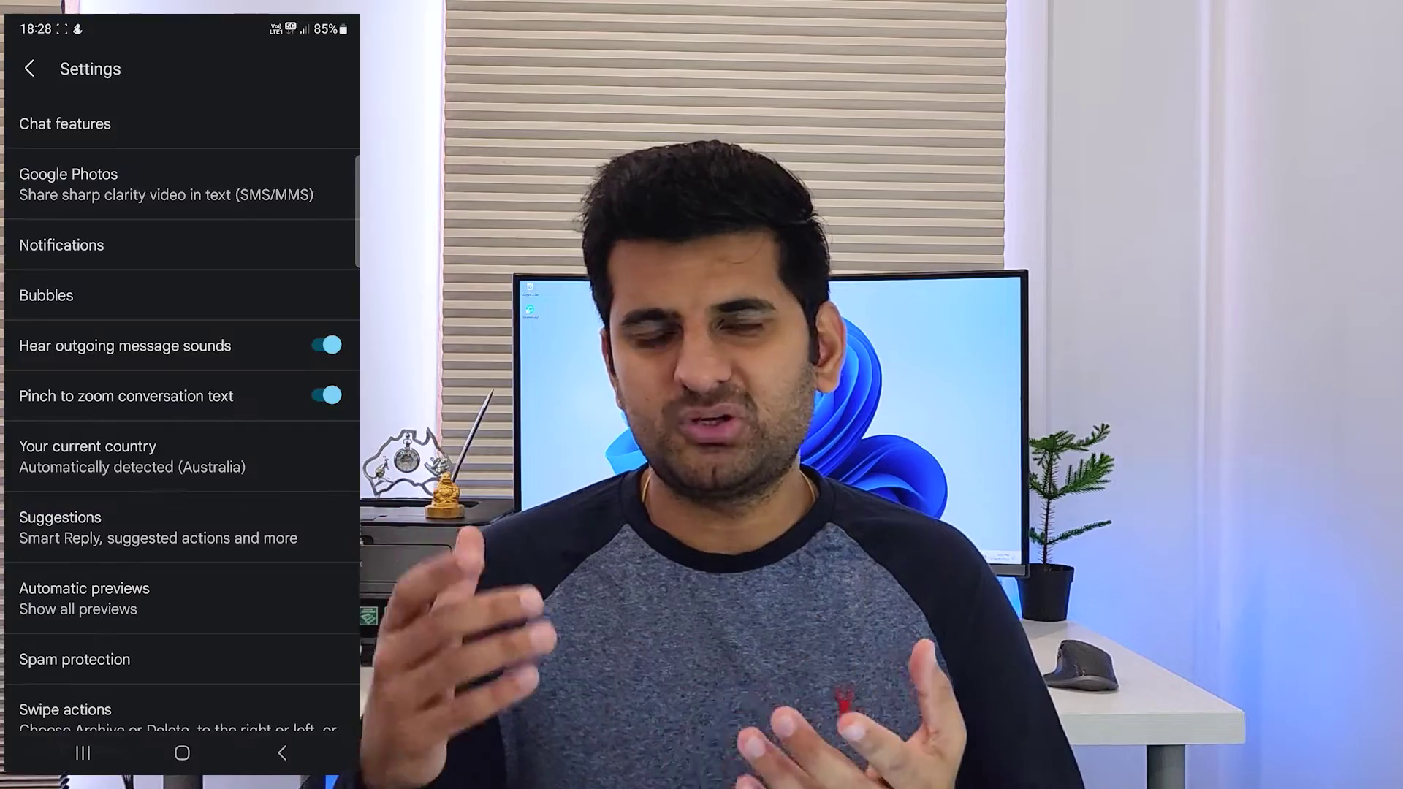
scroll(257, 542, "up", 2)
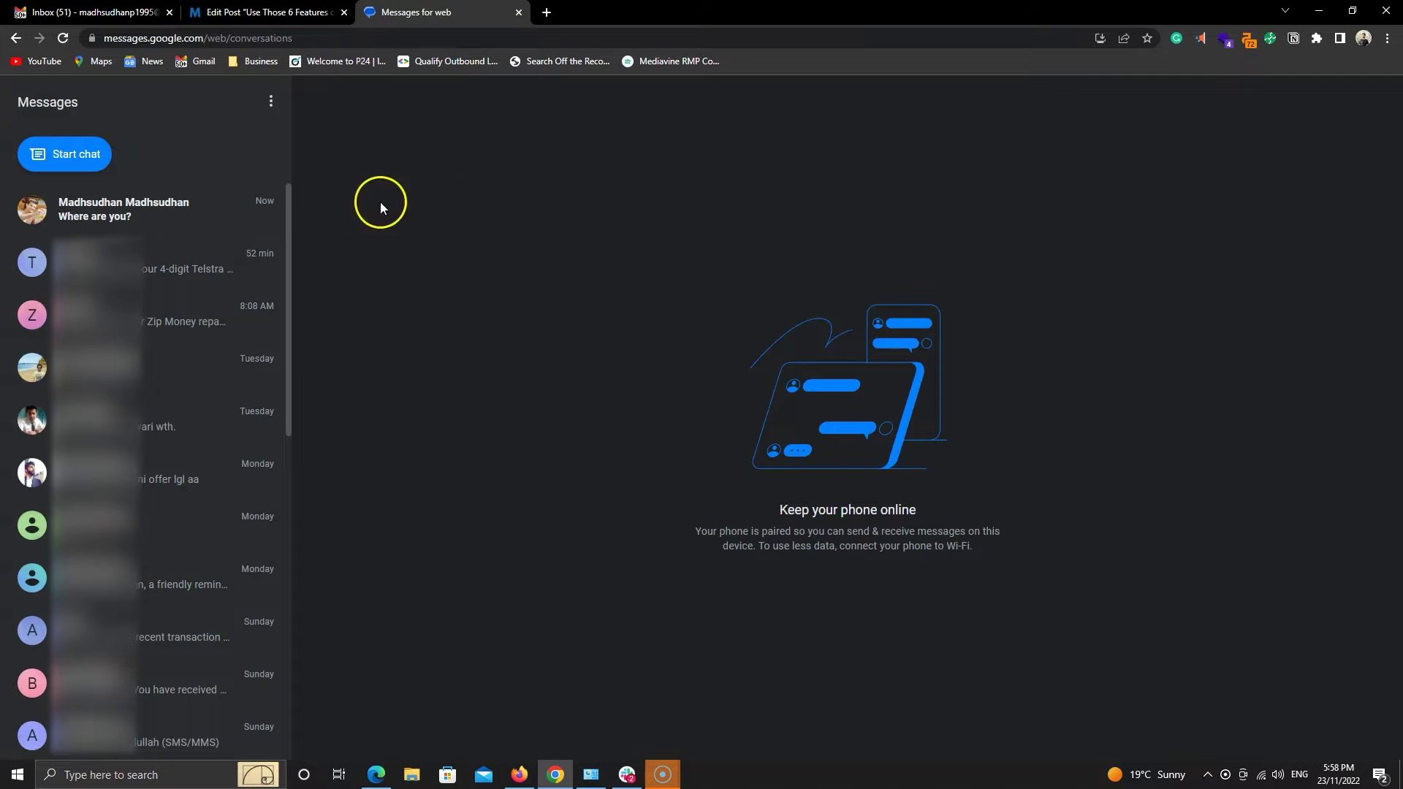
Open the top conversation in the web chat list, the one ending 'Where are you?'
left_click(201, 213)
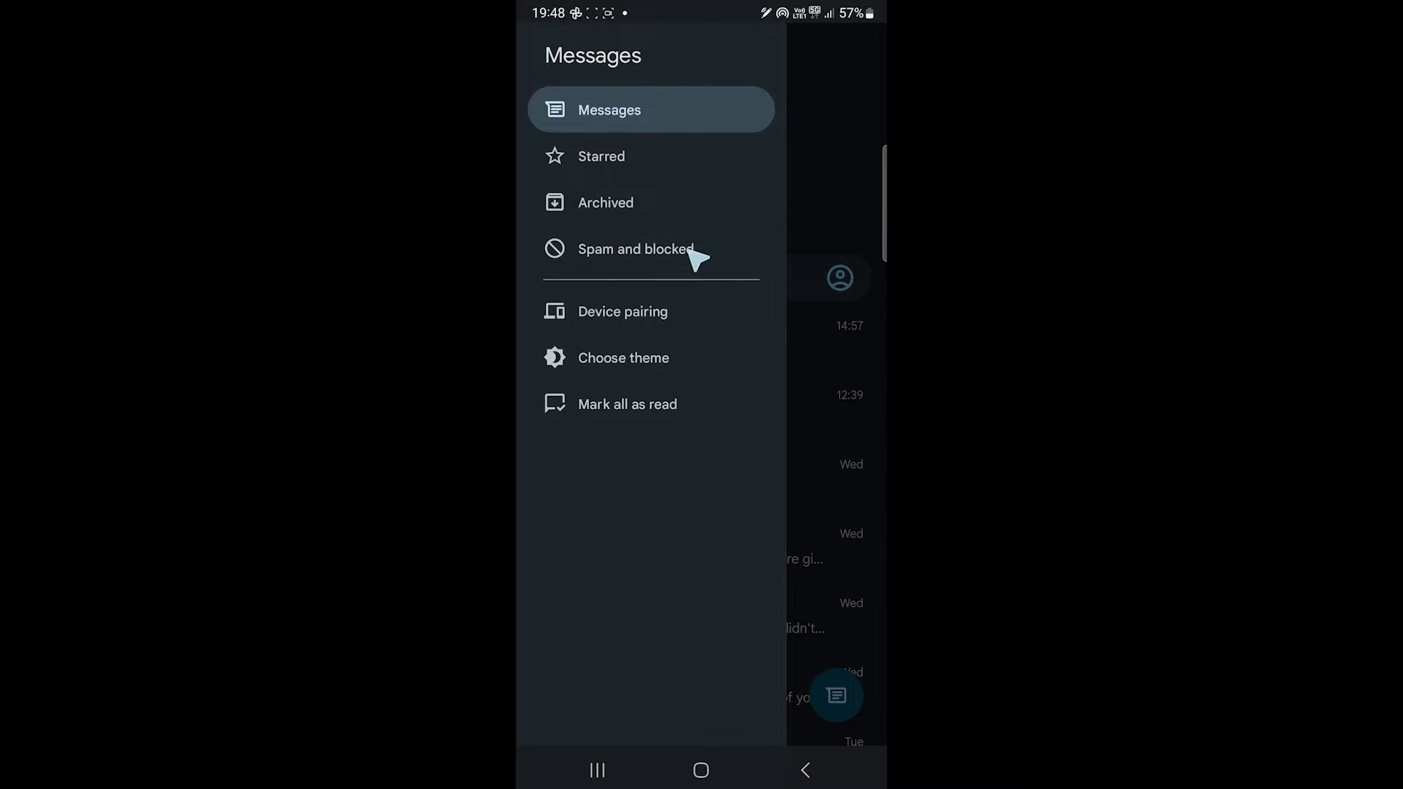
Open Spam and blocked and block and report the voicemail number as spam
left_click(693, 251)
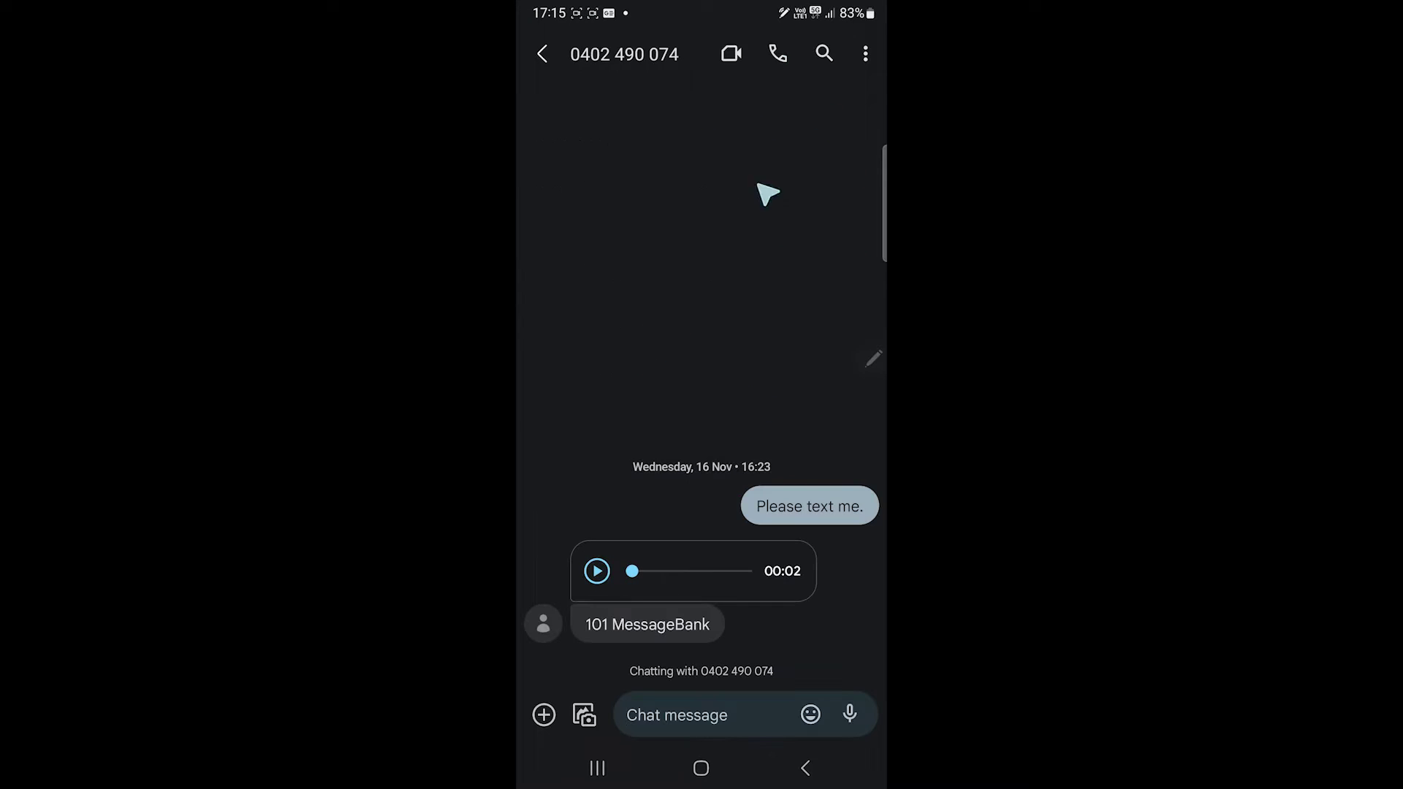
left_click(865, 54)
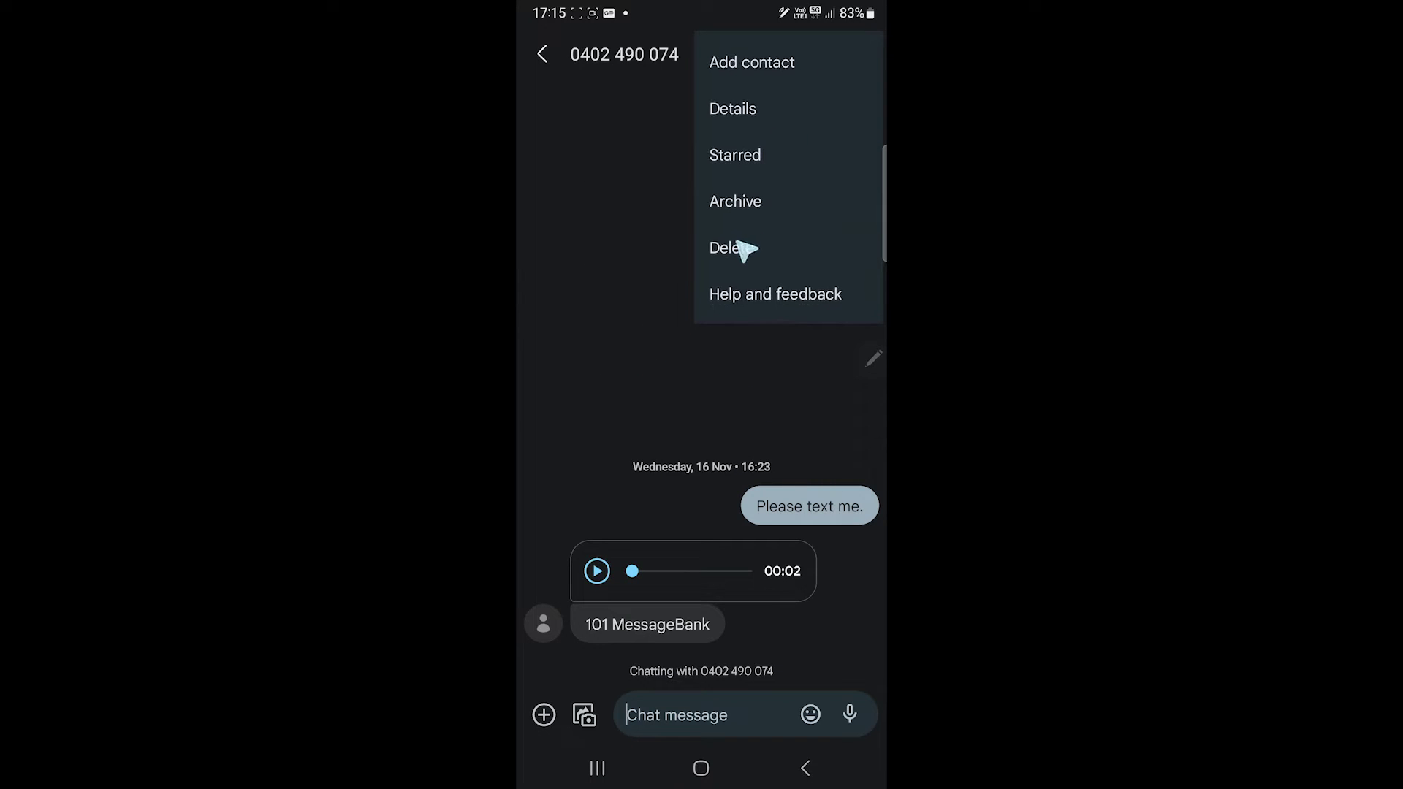
left_click(755, 105)
left_click(674, 237)
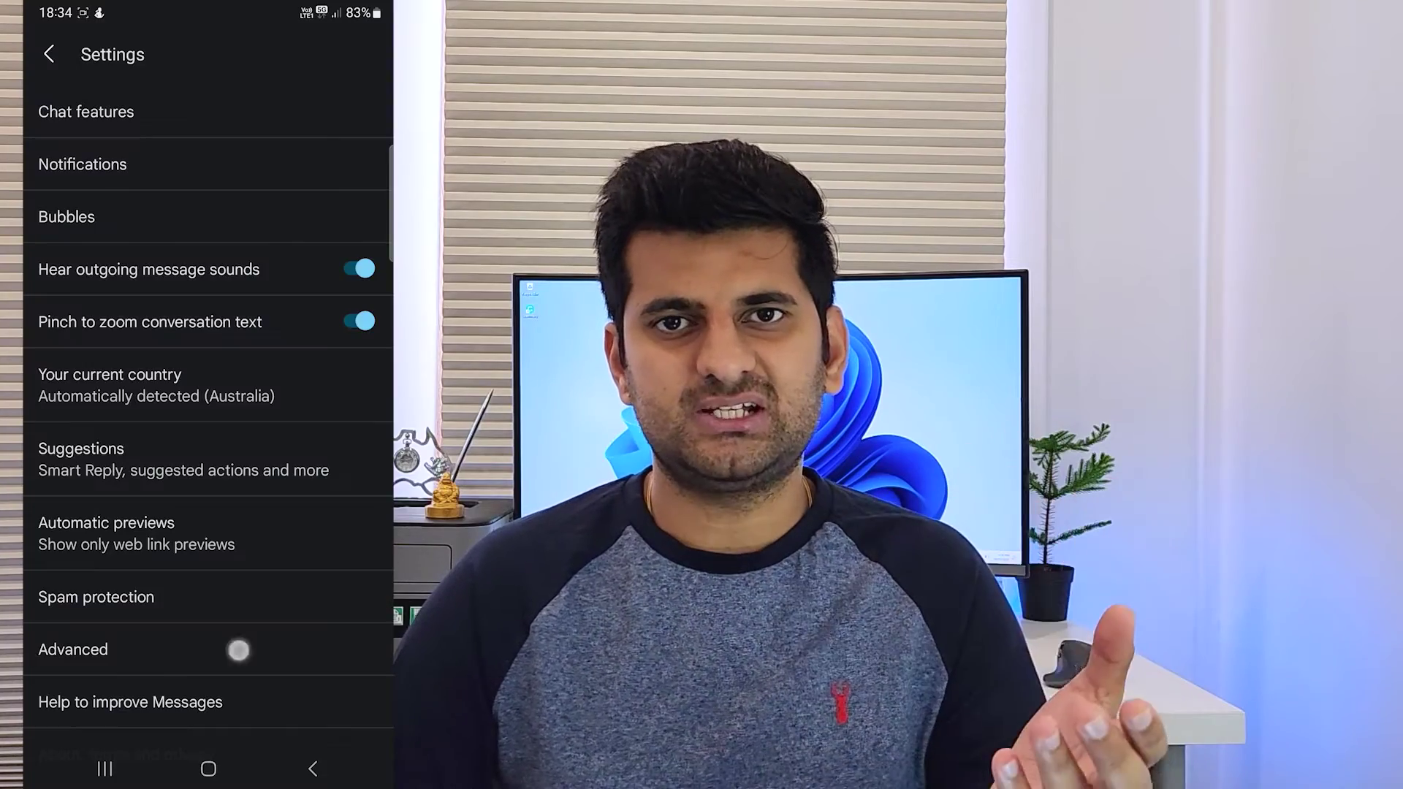
In Advanced > Wireless emergency alerts, keep threat alerts on and turn AMBER alerts off
left_click(238, 648)
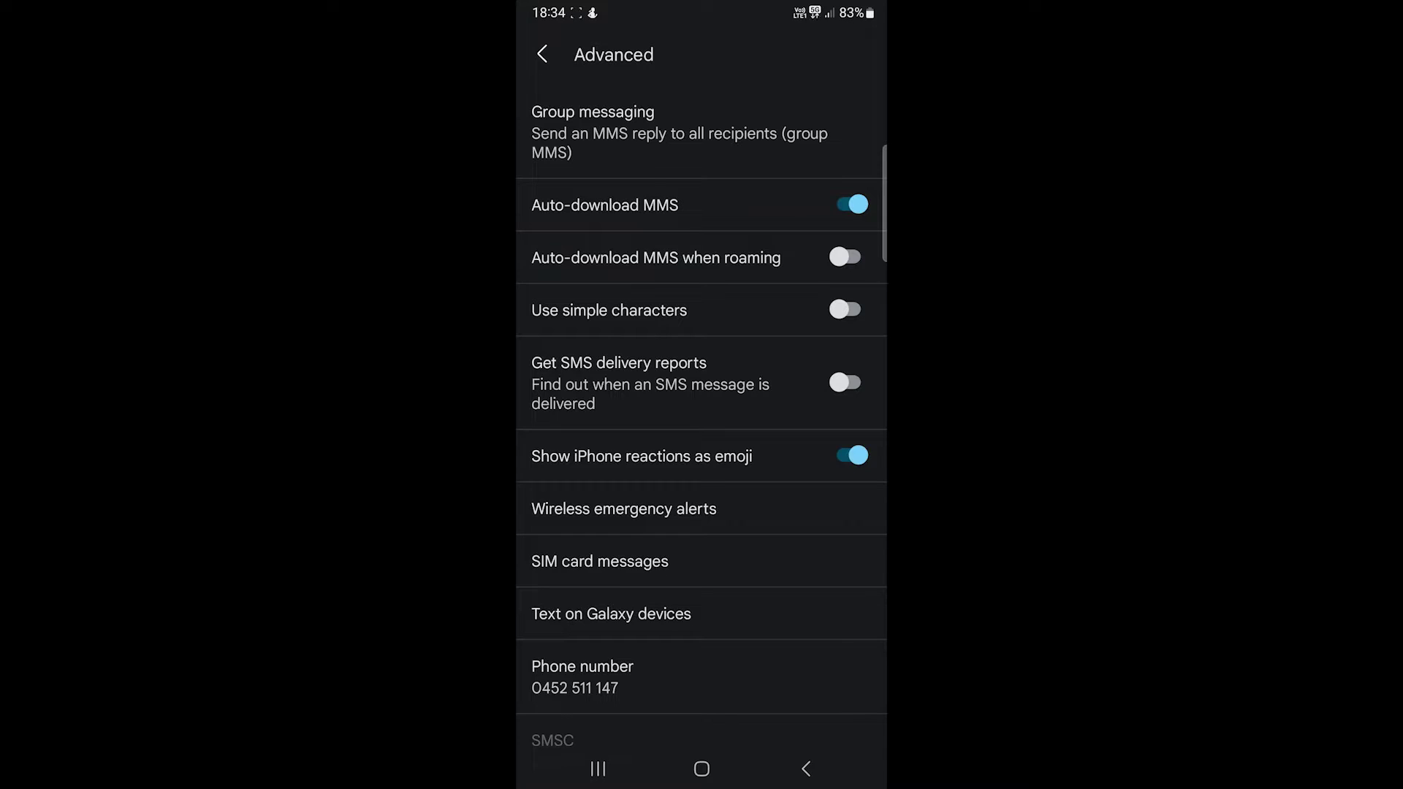
left_click(718, 504)
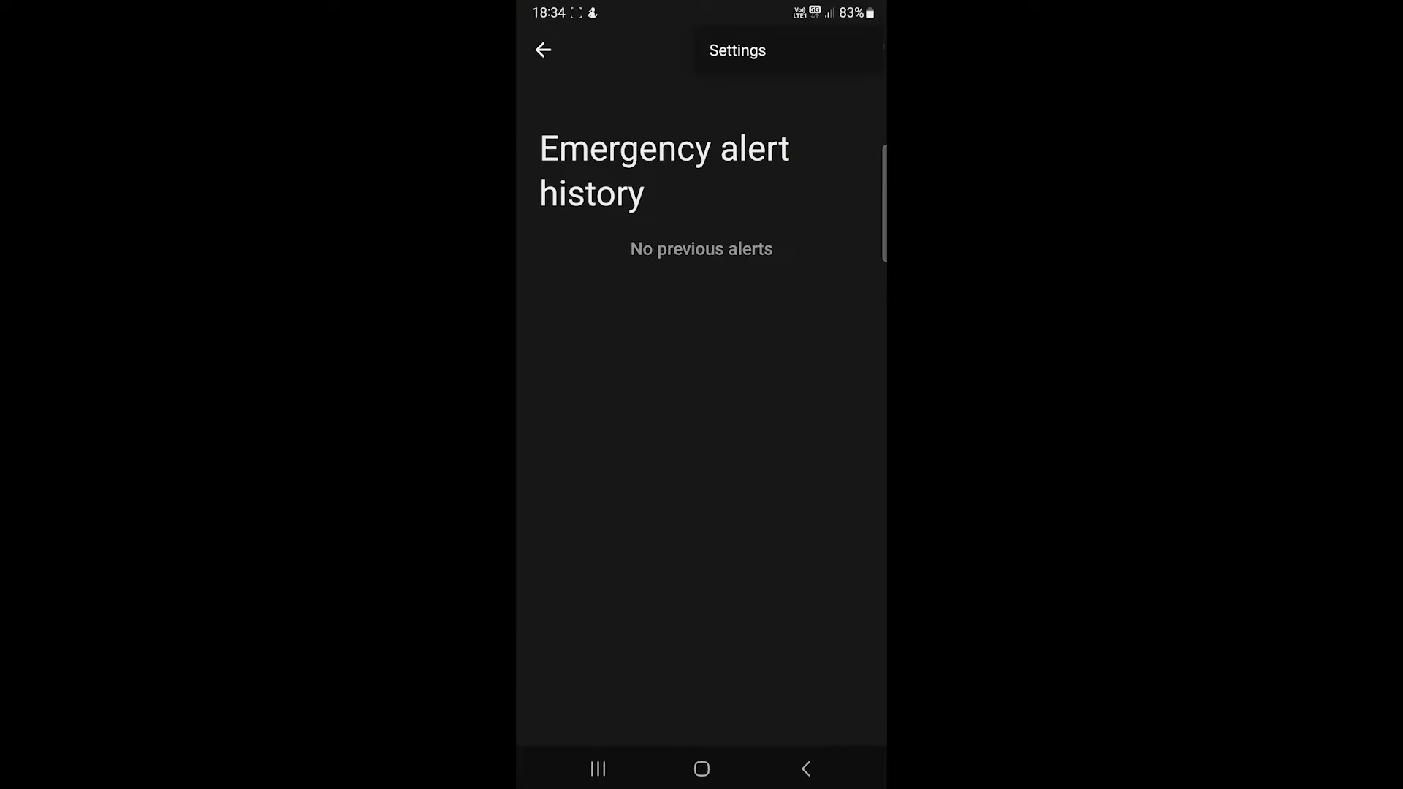
left_click(758, 51)
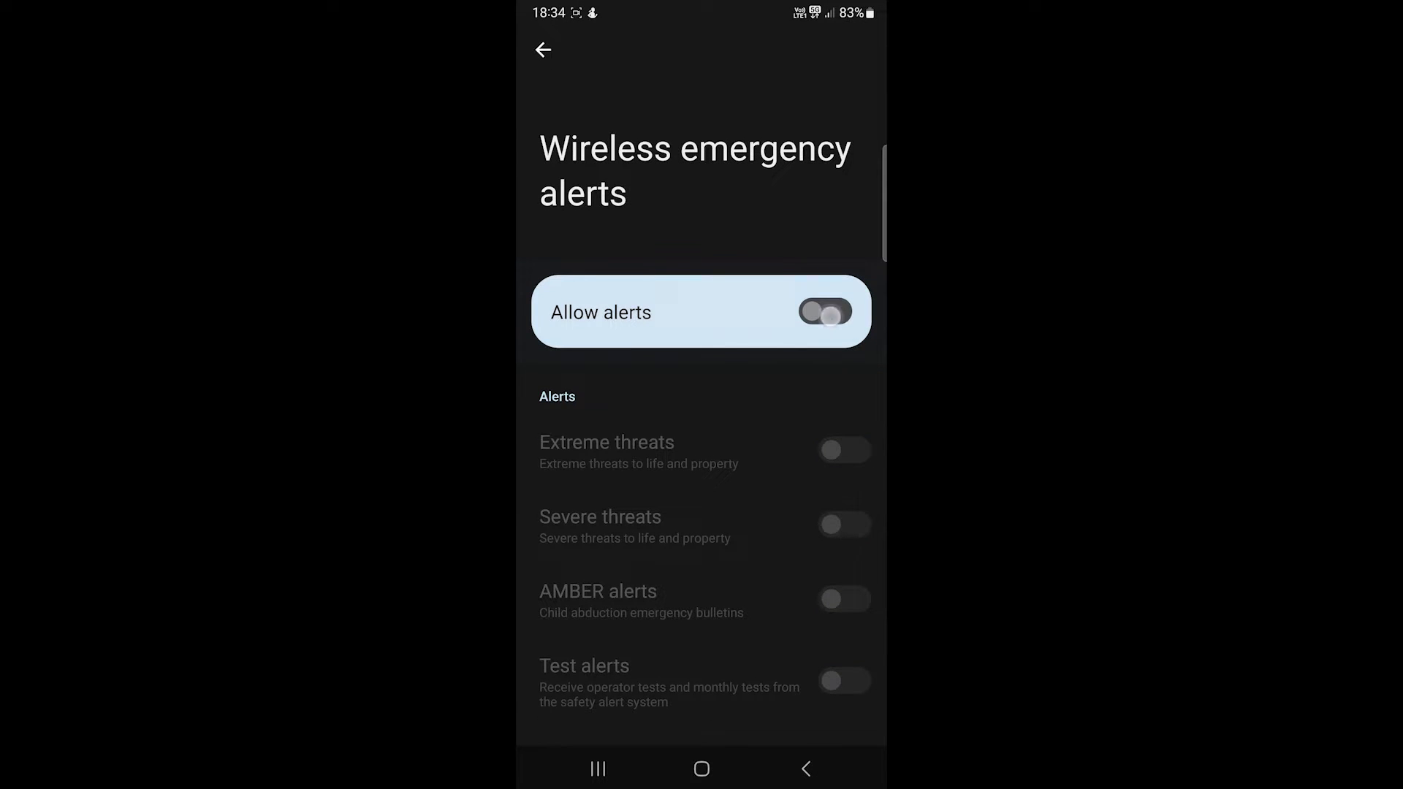
left_click_drag(797, 414, 817, 246)
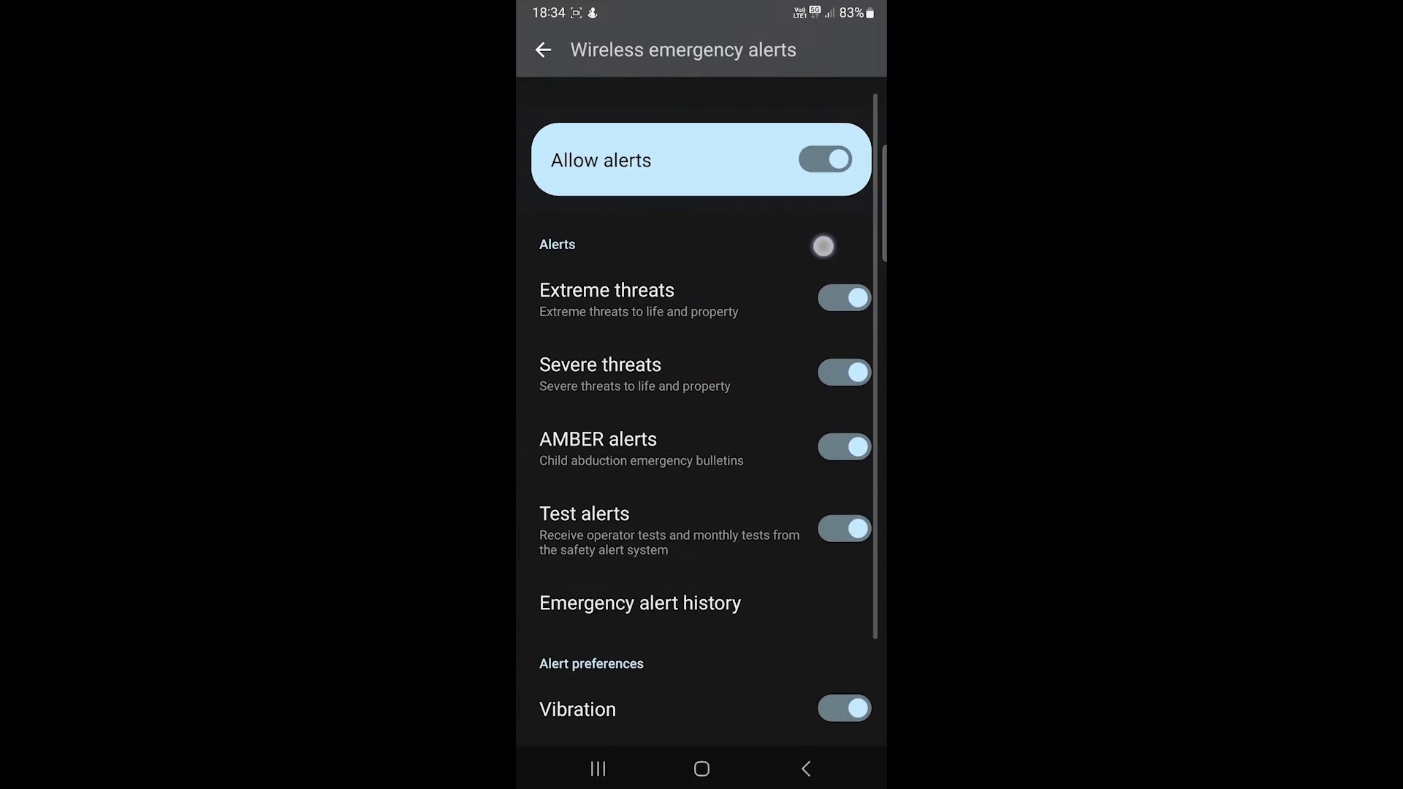
left_click(841, 291)
left_click(847, 296)
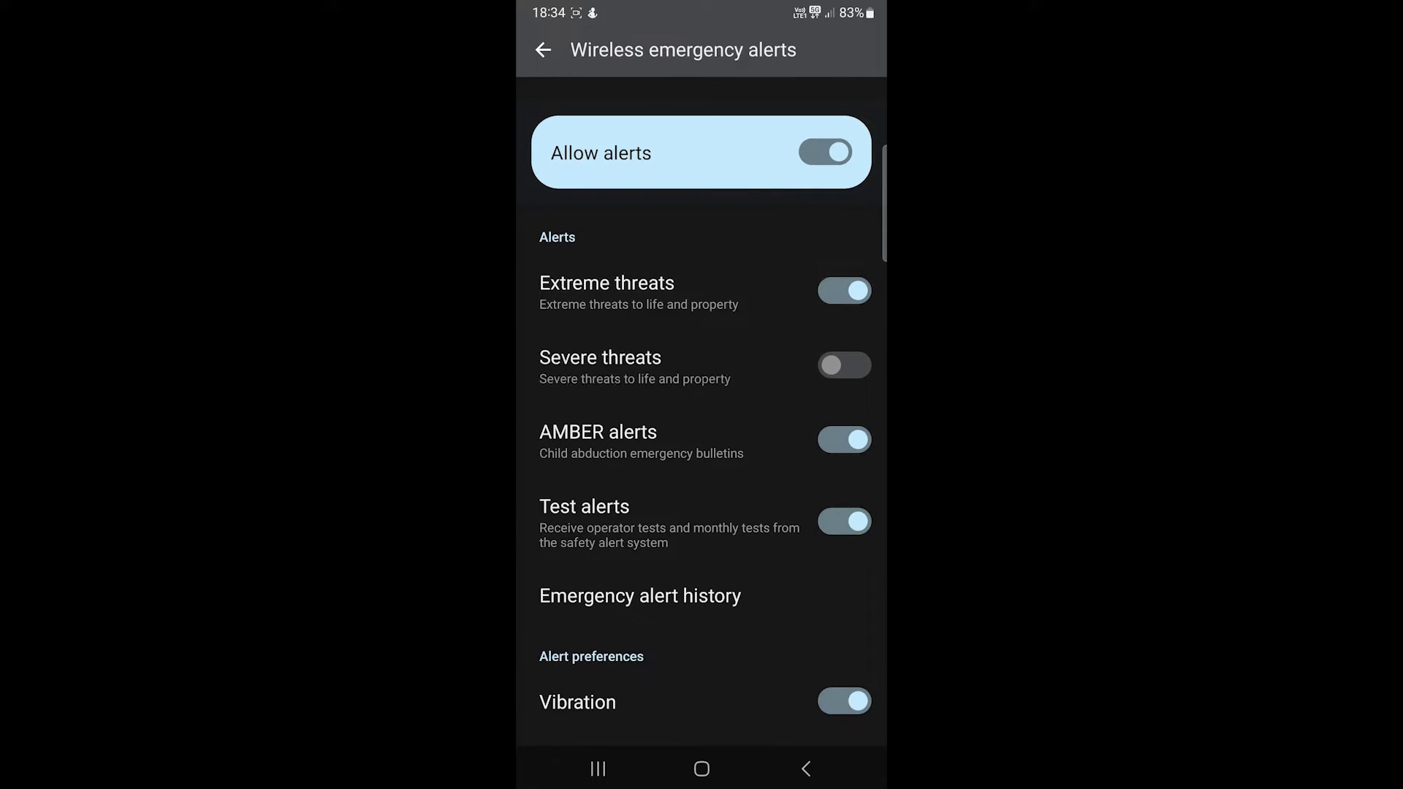
left_click(843, 440)
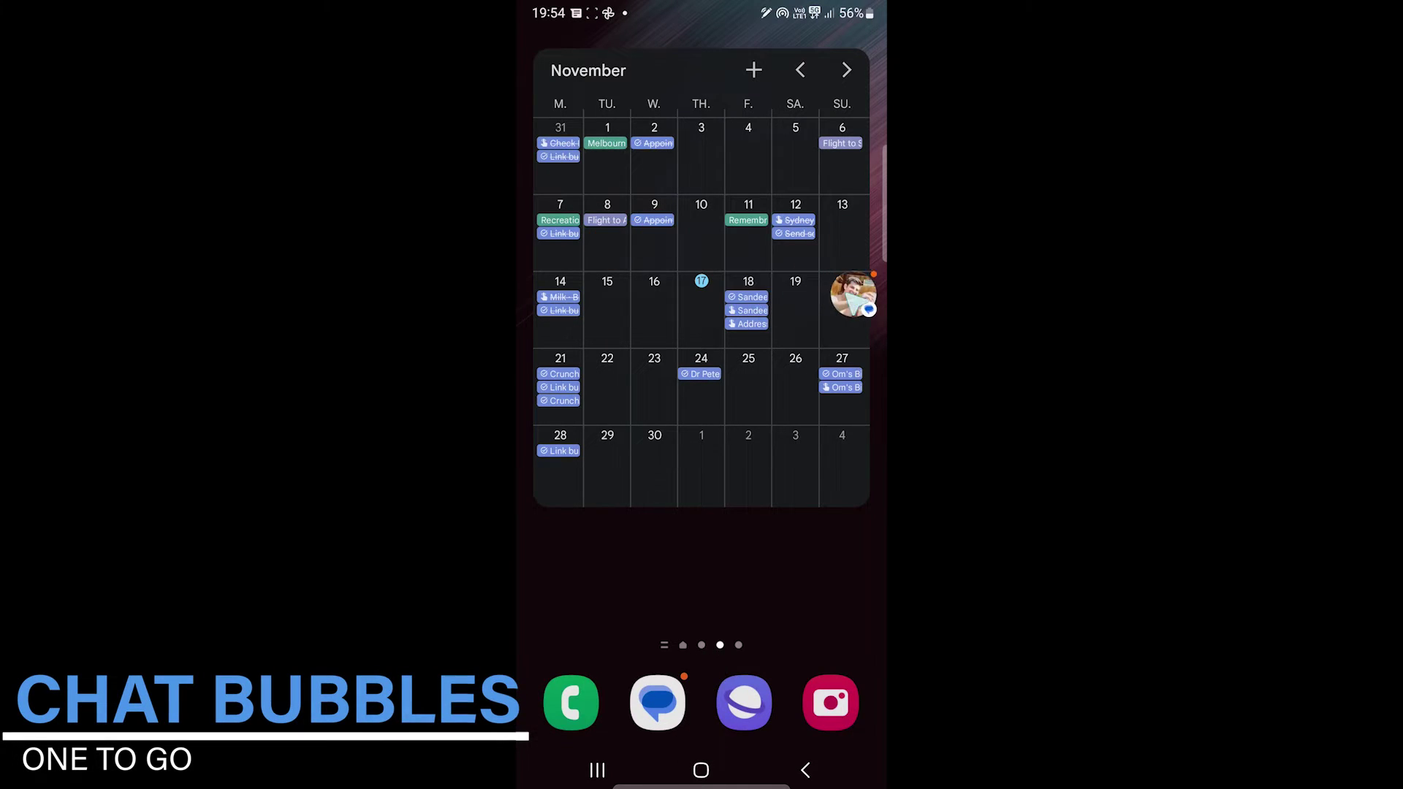
Open the chat bubble, send a quick reply, collapse it, then expand the conversation again
left_click(852, 294)
left_click(713, 603)
left_click(806, 770)
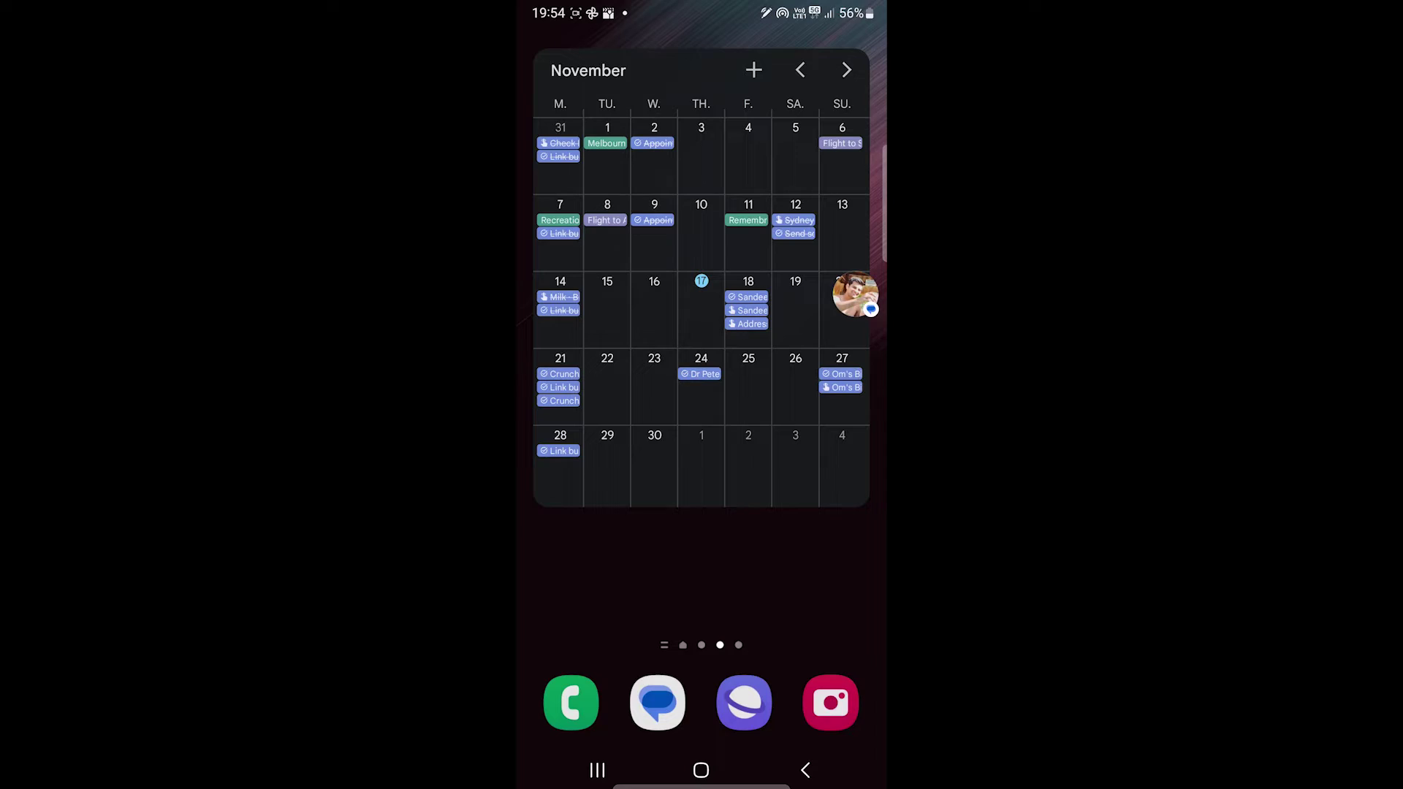
left_click(548, 417)
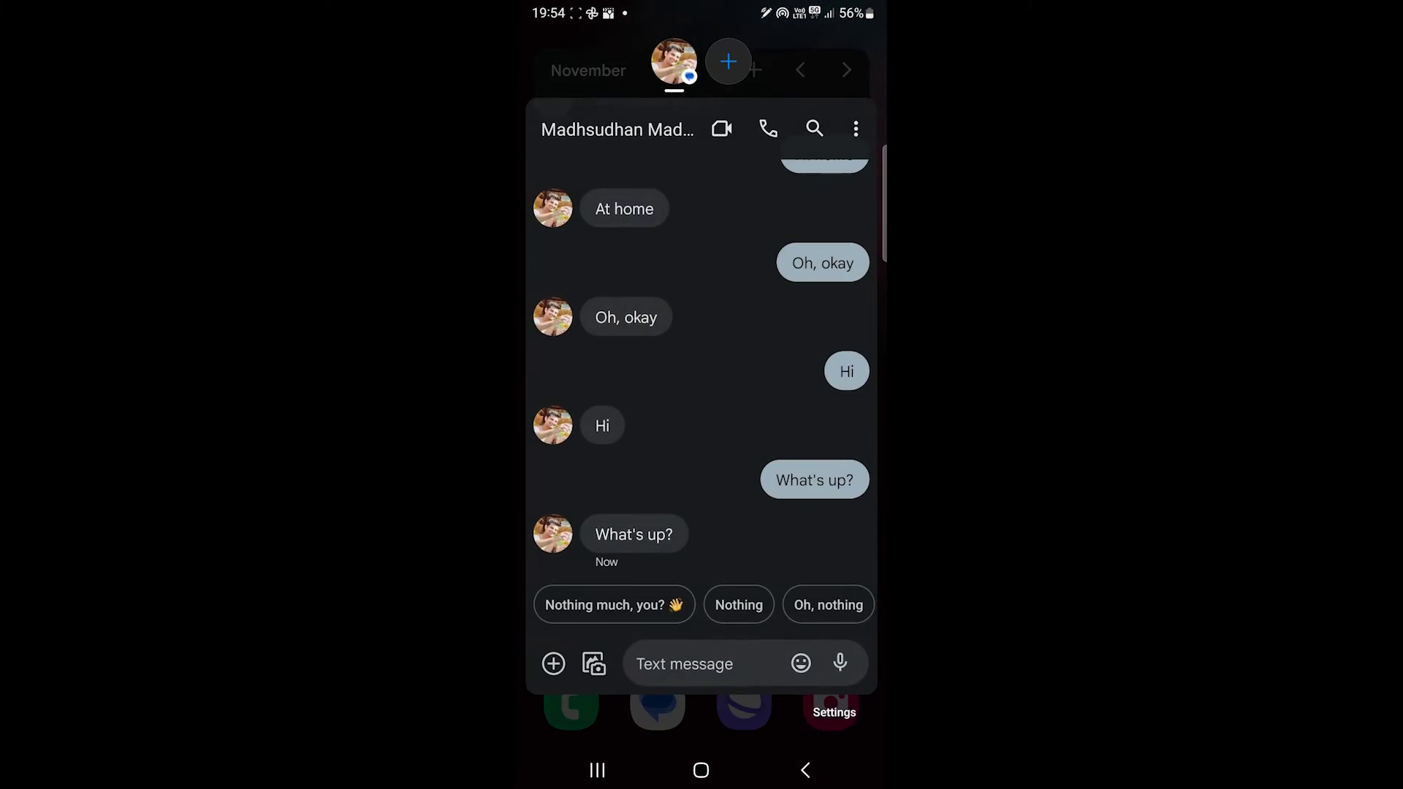